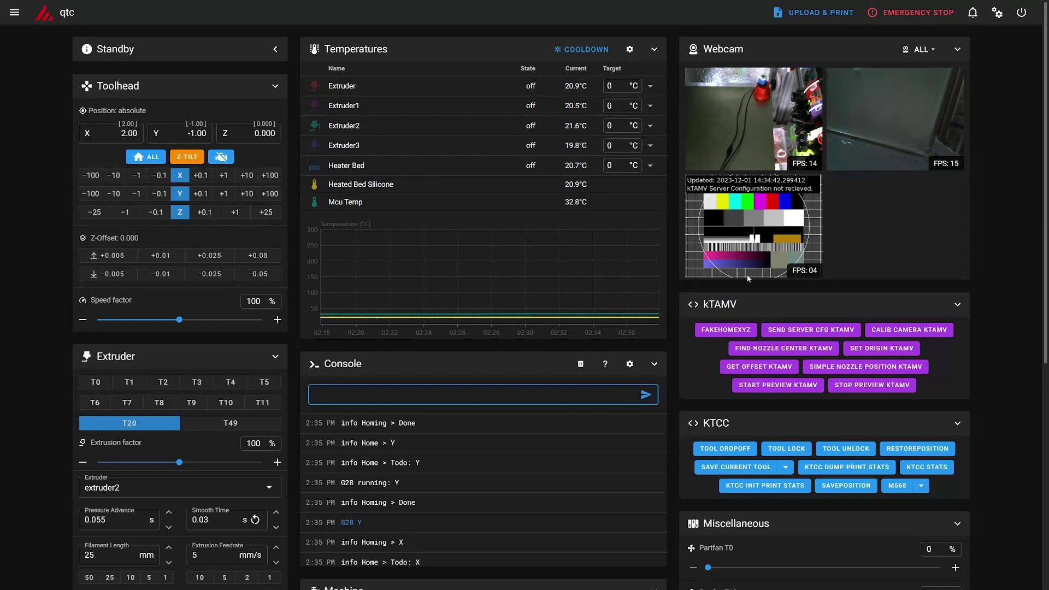
# Review the URLs of the kTAMV and Nozzle webcams in the interface's webcam settings, including the kTAMV port
pyautogui.click(998, 12)
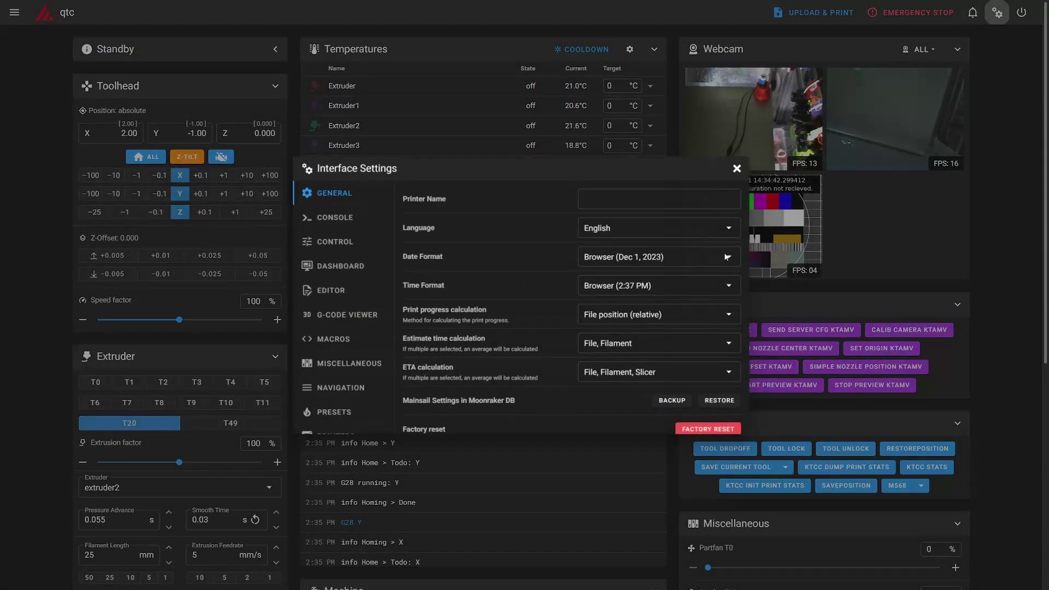
pyautogui.scroll(-2, 355, 403)
pyautogui.click(335, 423)
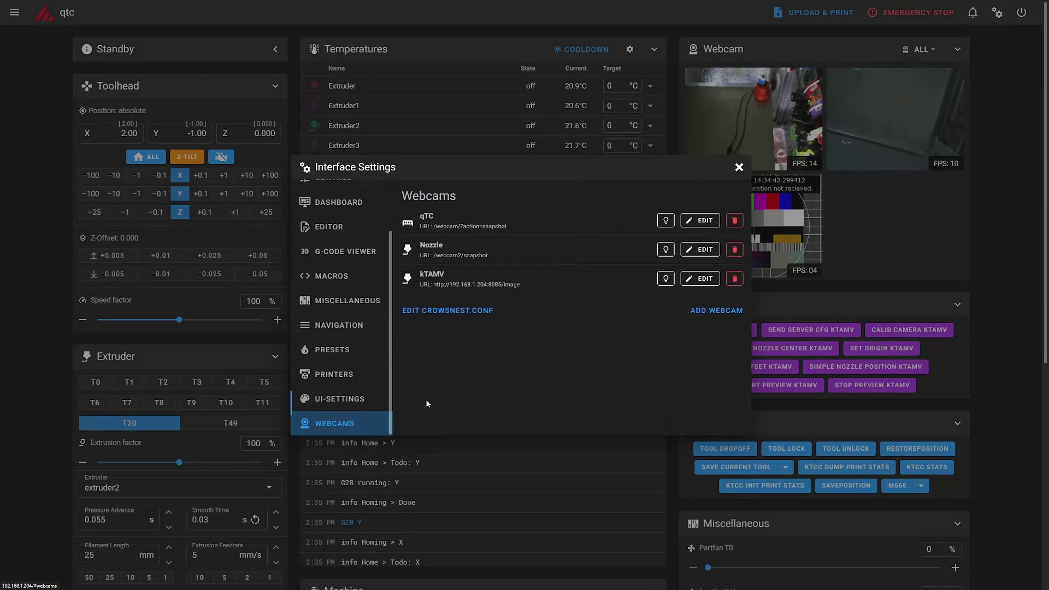
pyautogui.moveTo(433, 285); pyautogui.dragTo(488, 285)
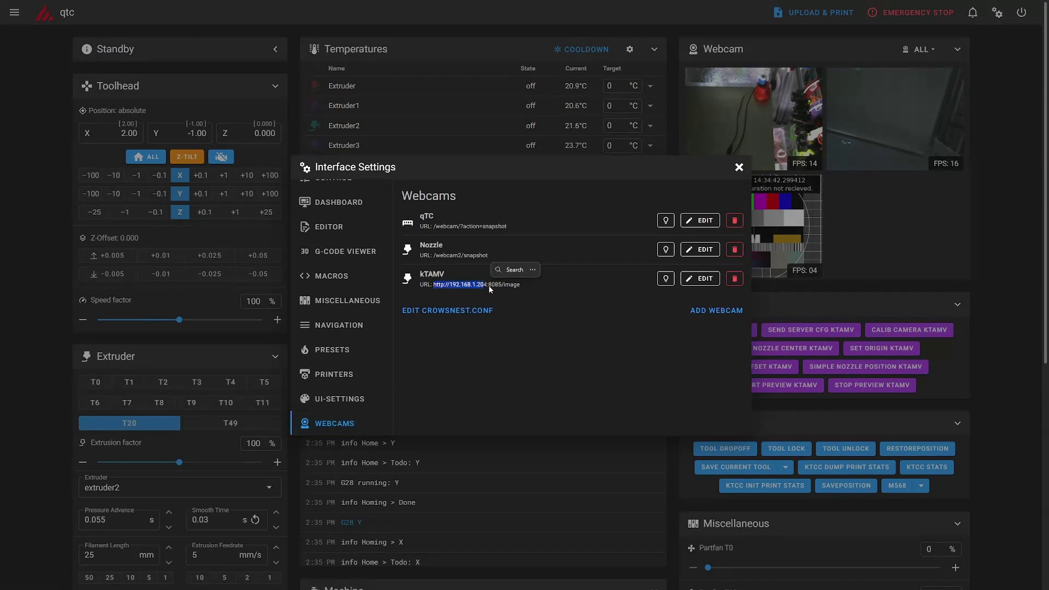
pyautogui.doubleClick(491, 286)
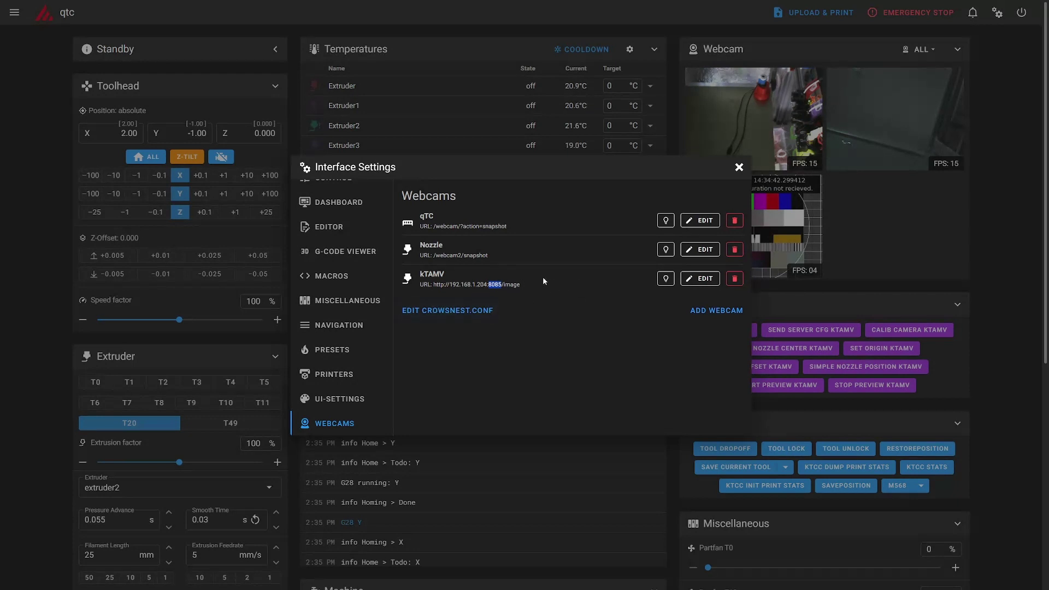
pyautogui.moveTo(433, 256); pyautogui.dragTo(489, 255)
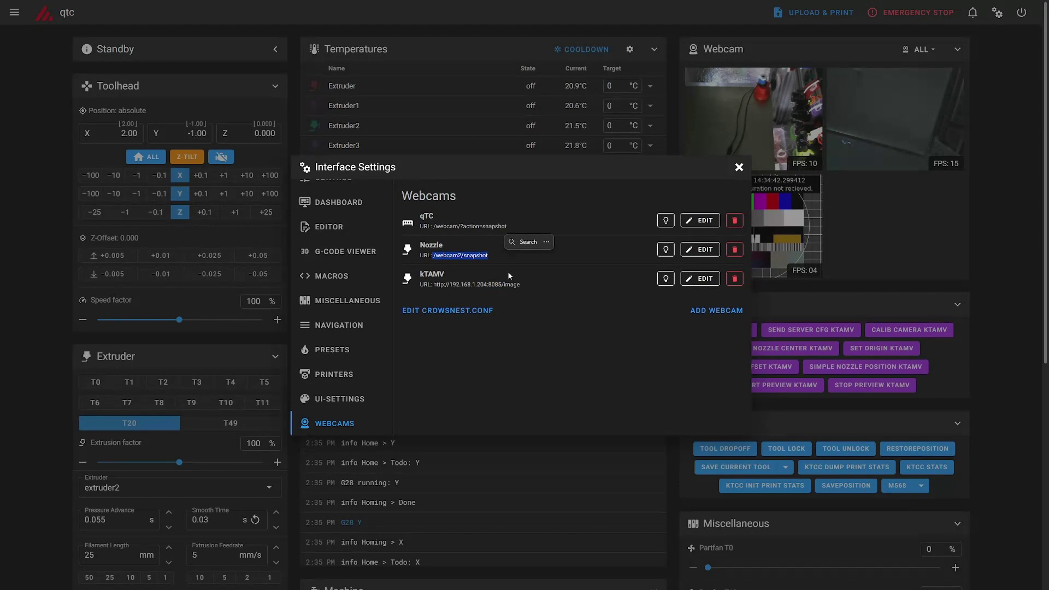
pyautogui.click(739, 168)
# Open printer.cfg from the machine's config files and find its [ktamv] section
pyautogui.click(15, 13)
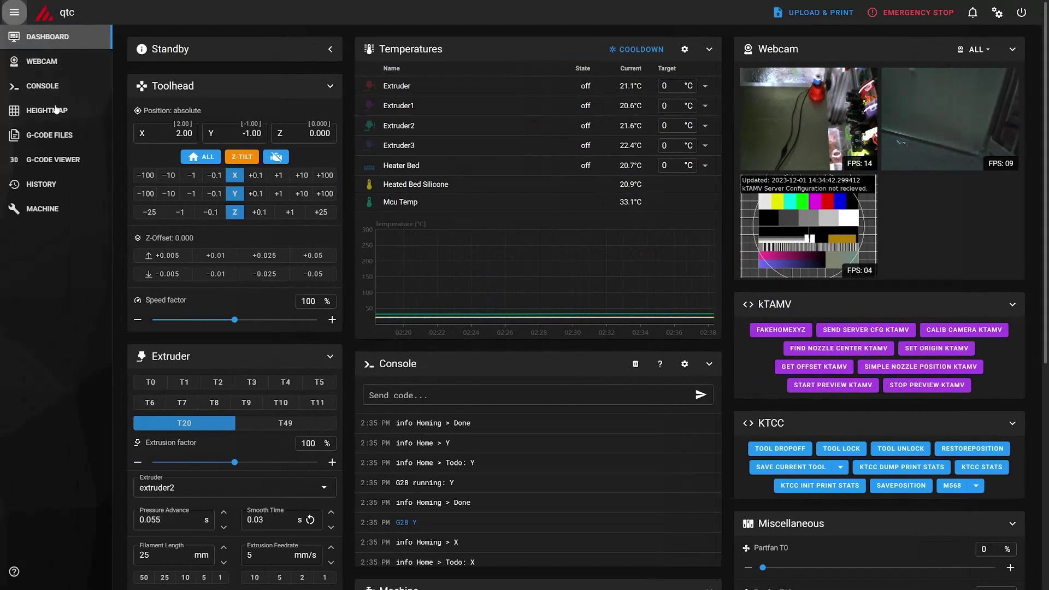
pyautogui.click(59, 213)
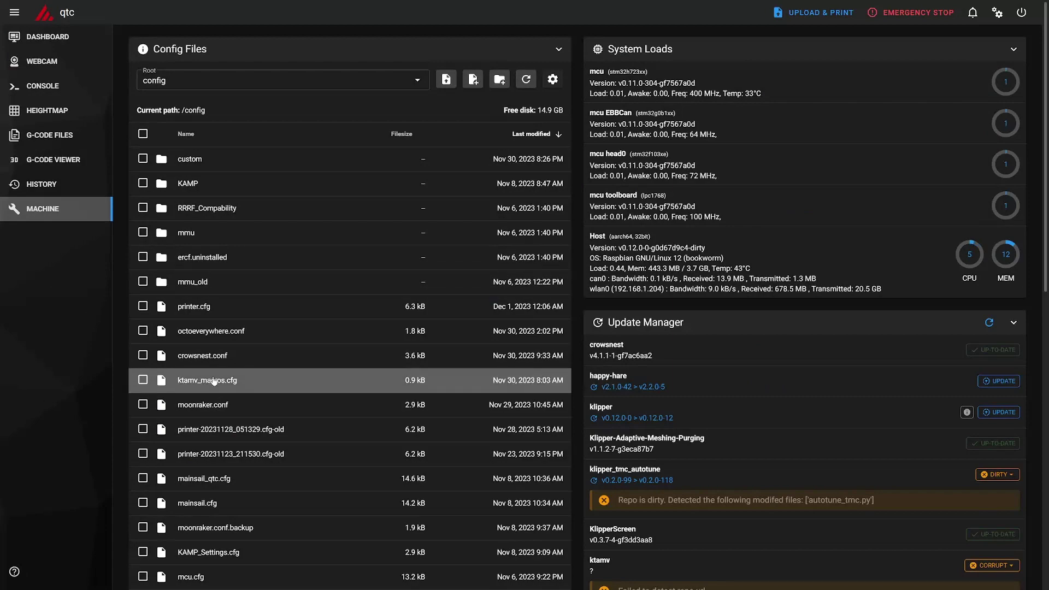
pyautogui.click(206, 306)
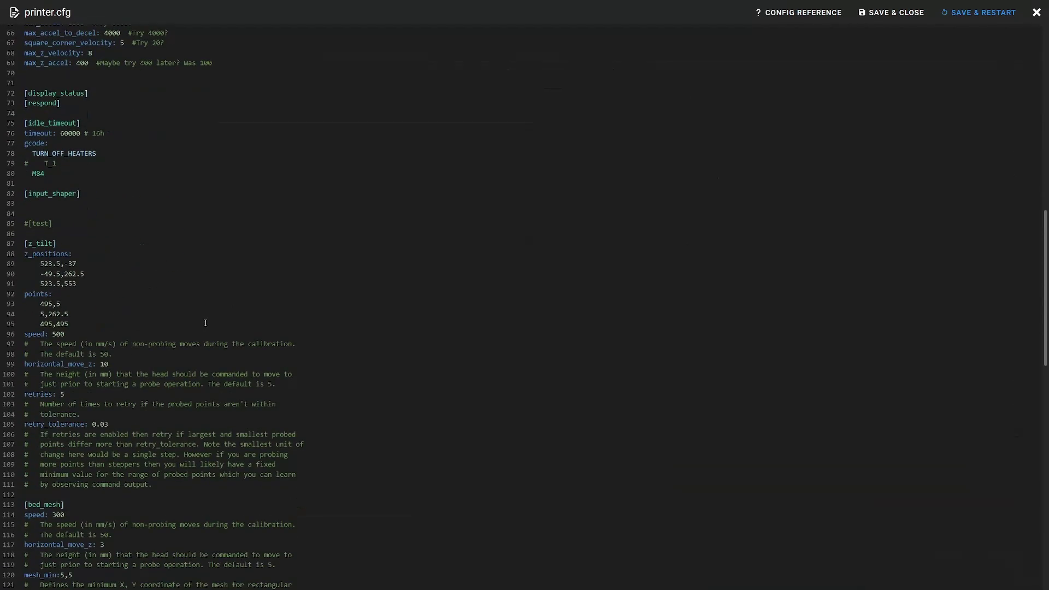
pyautogui.scroll(-1, 206, 323)
pyautogui.scroll(10, 31, 418)
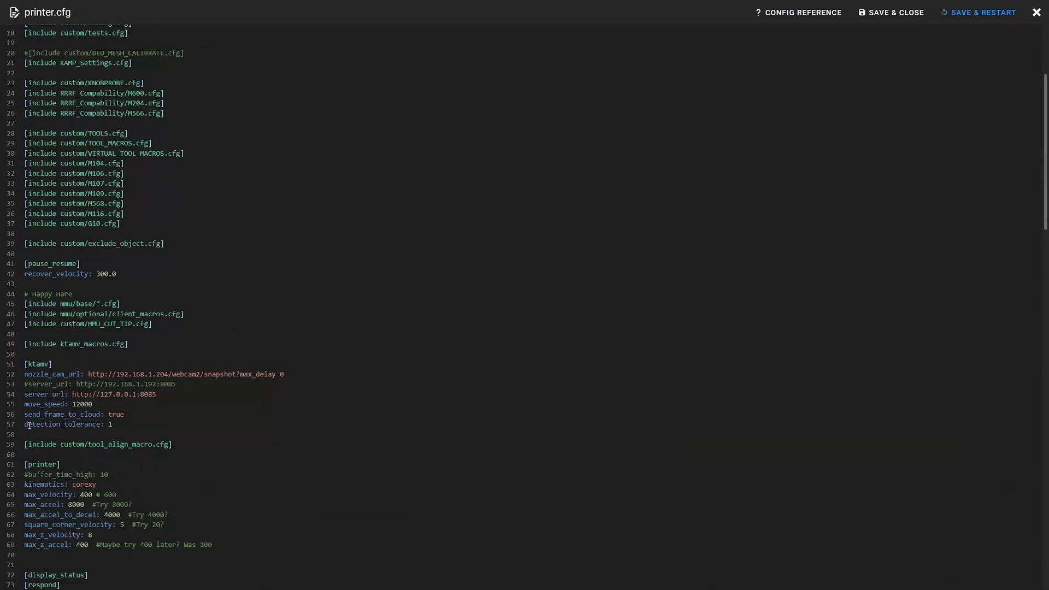
# Examine the nozzle camera URL, server URL, move speed, cloud frame sending and detection tolerance in [ktamv], and close the file without changes
pyautogui.moveTo(84, 375); pyautogui.dragTo(302, 375)
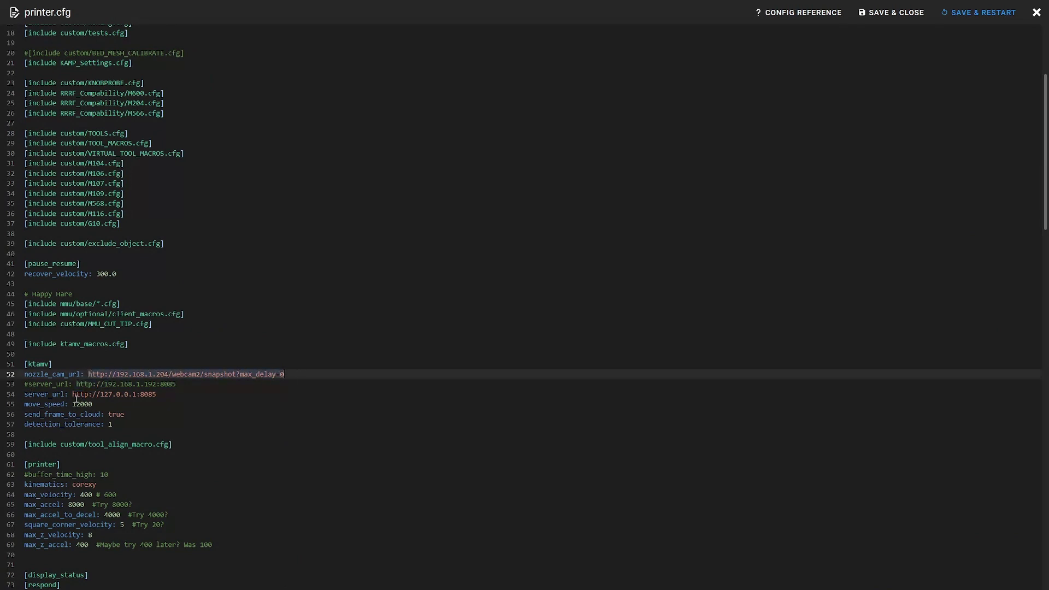
pyautogui.moveTo(72, 395); pyautogui.dragTo(158, 395)
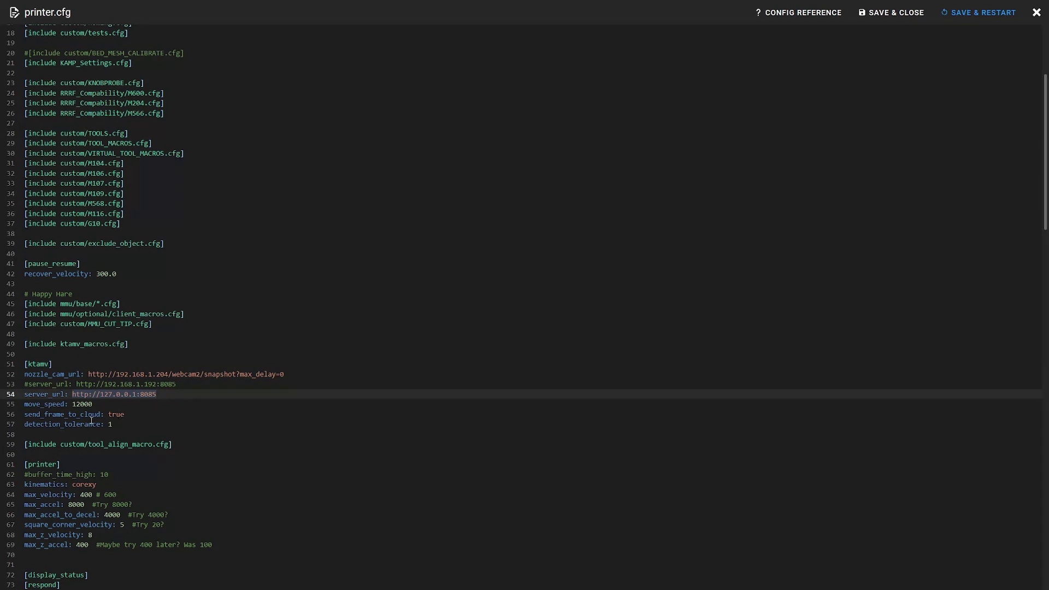
pyautogui.press('Down')
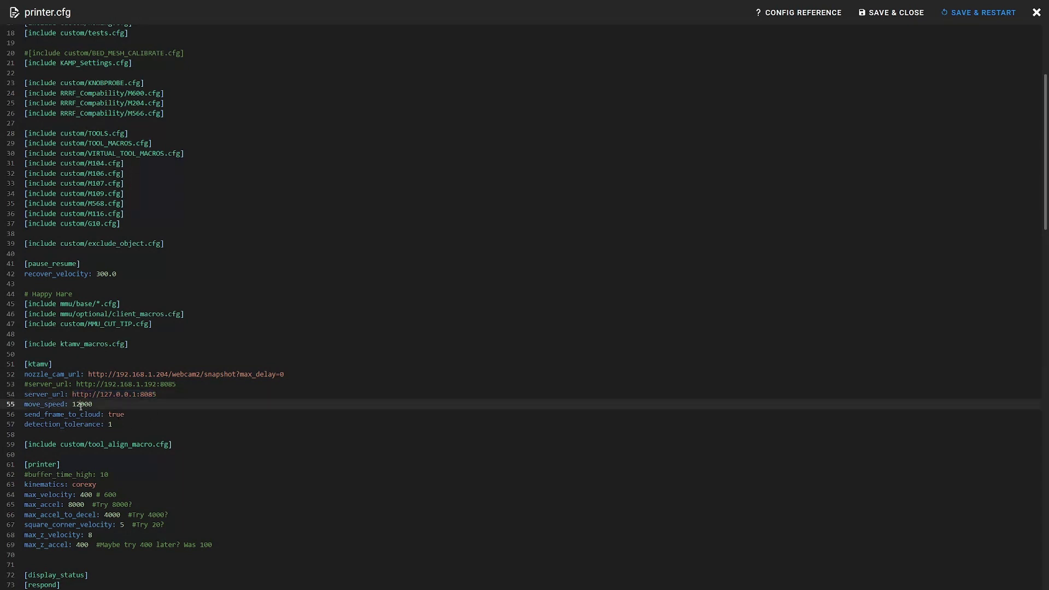
pyautogui.doubleClick(117, 414)
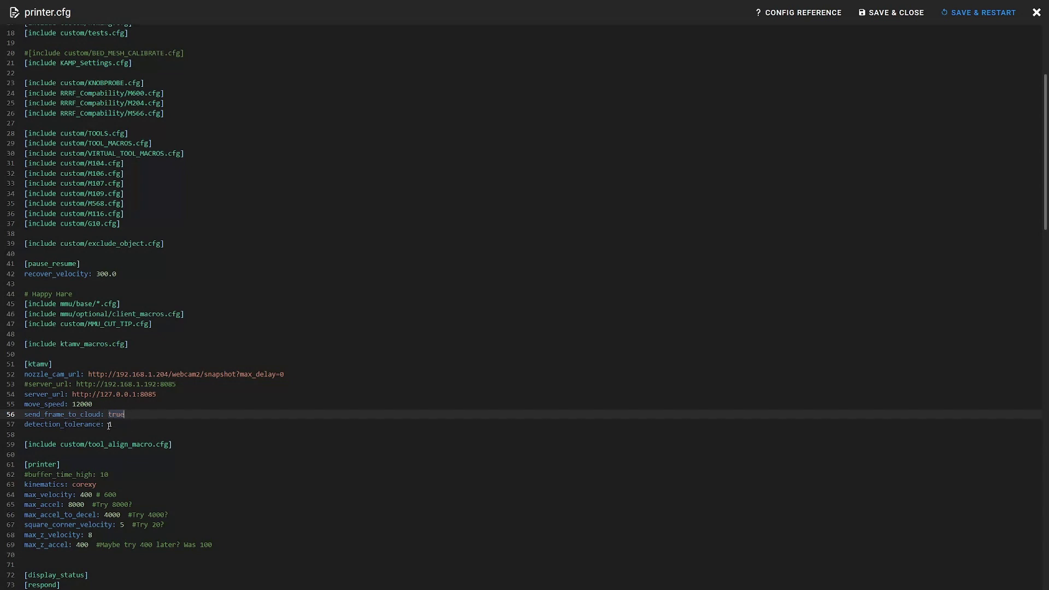
pyautogui.doubleClick(109, 425)
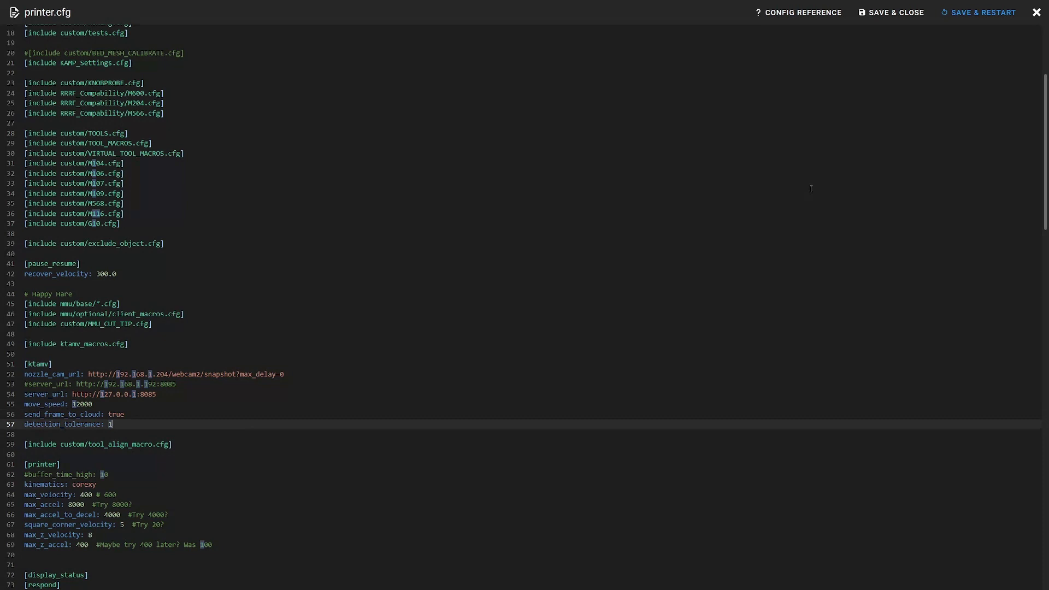
pyautogui.click(1037, 19)
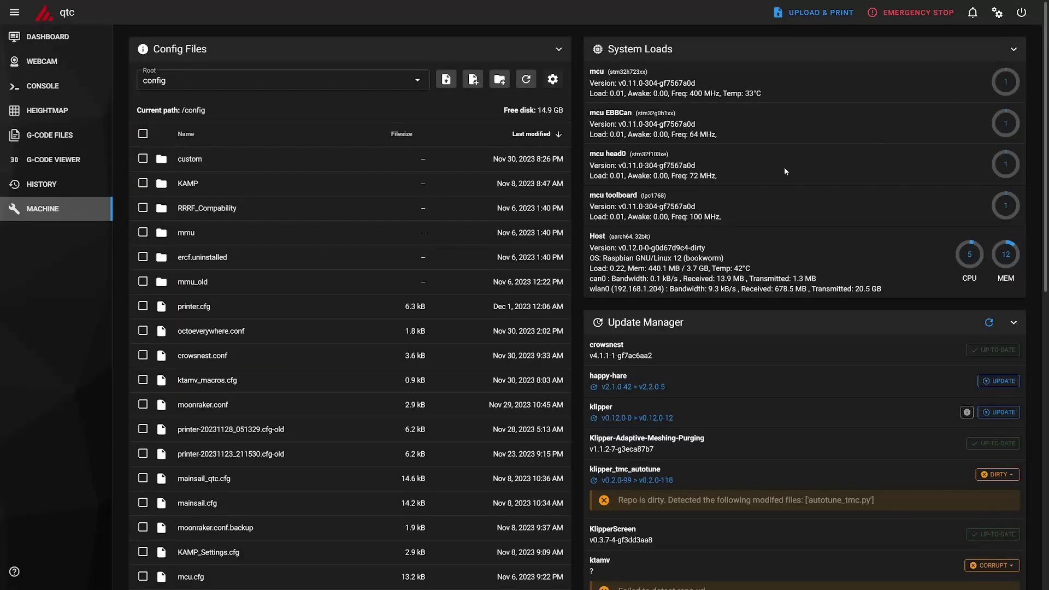
# Return to the dashboard, home the X and Y axes and pick up tool T20
pyautogui.click(39, 36)
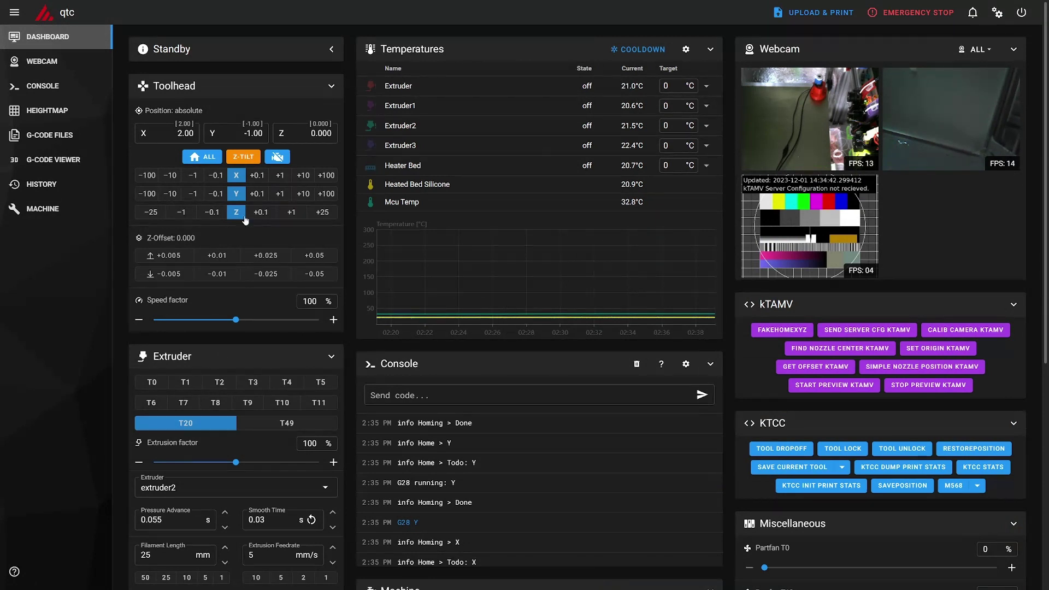
pyautogui.click(236, 175)
pyautogui.click(236, 193)
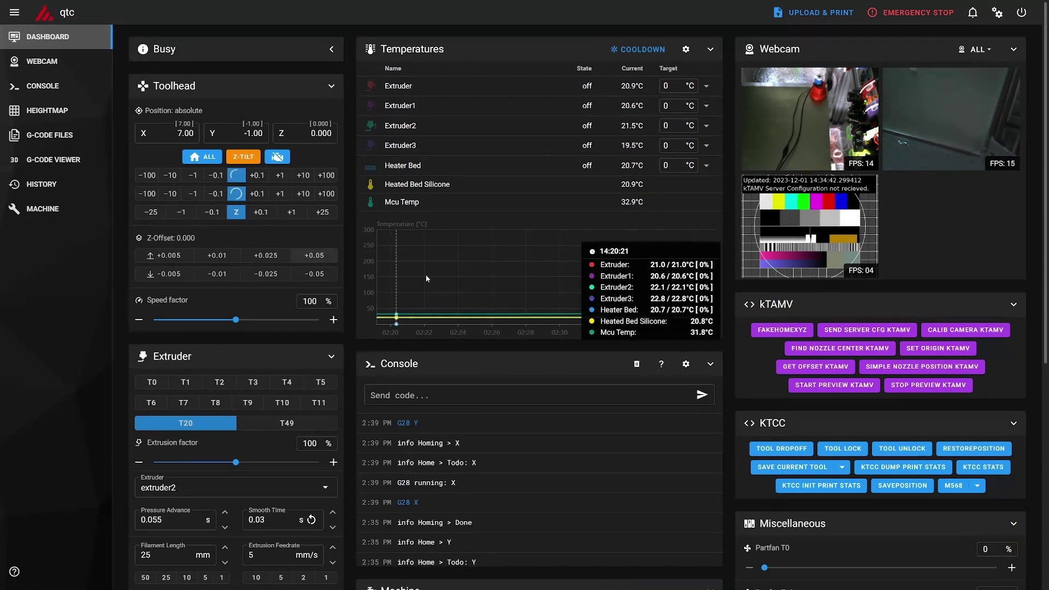
pyautogui.click(181, 423)
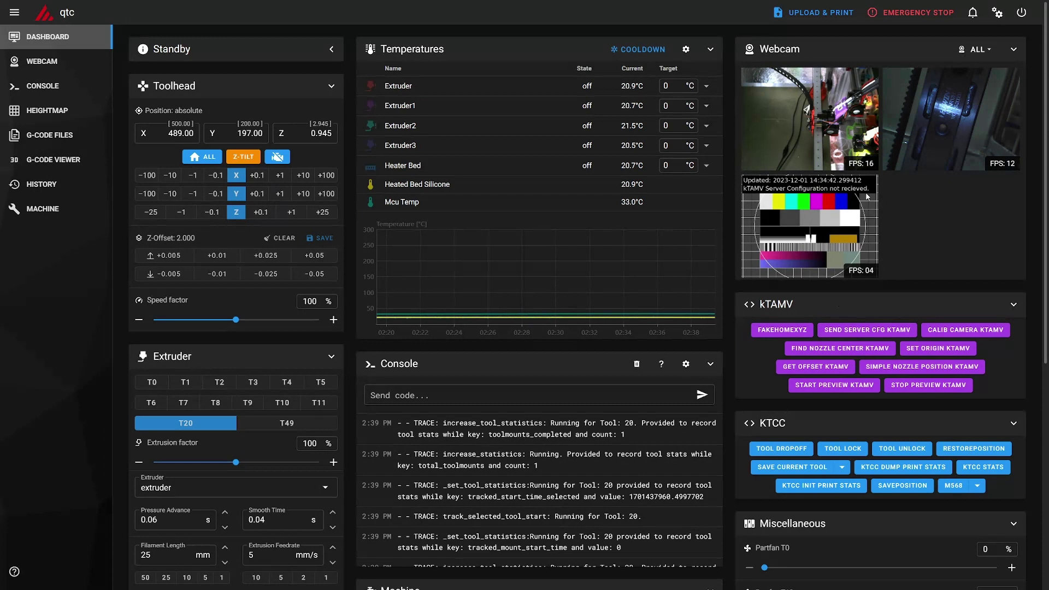
# Send the kTAMV server configuration and move T20 over the nozzle camera with G0 X443 Y460 Z0 F12000
pyautogui.click(872, 335)
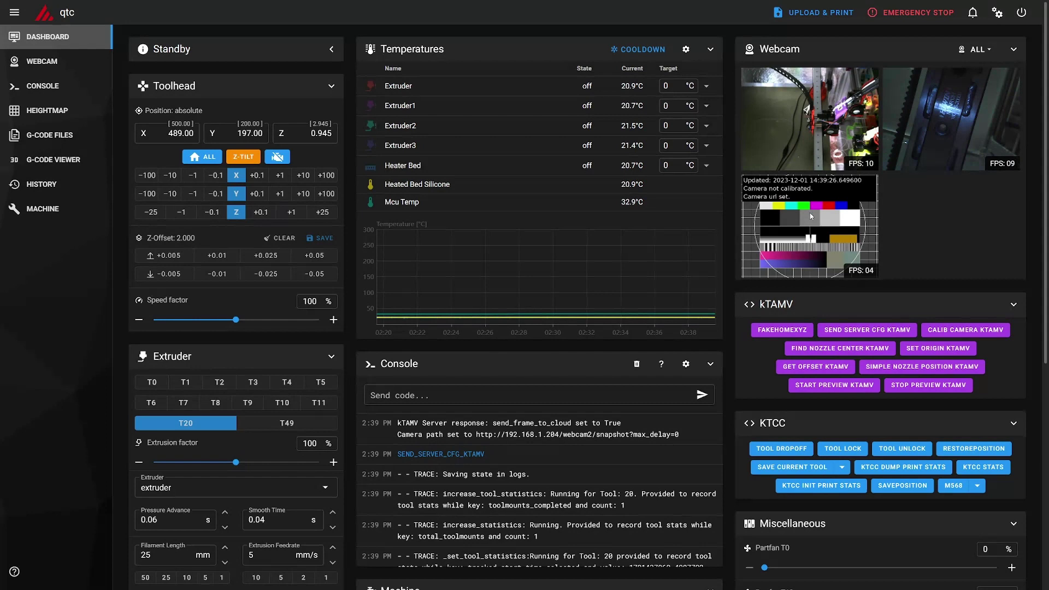
pyautogui.click(442, 402)
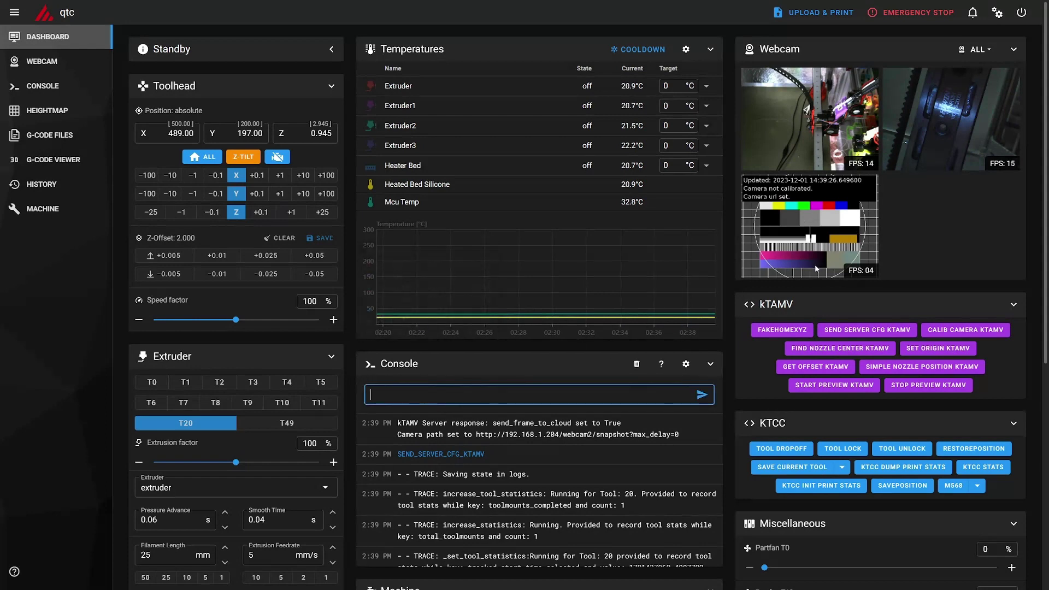
pyautogui.press('Up')
pyautogui.press('Up')
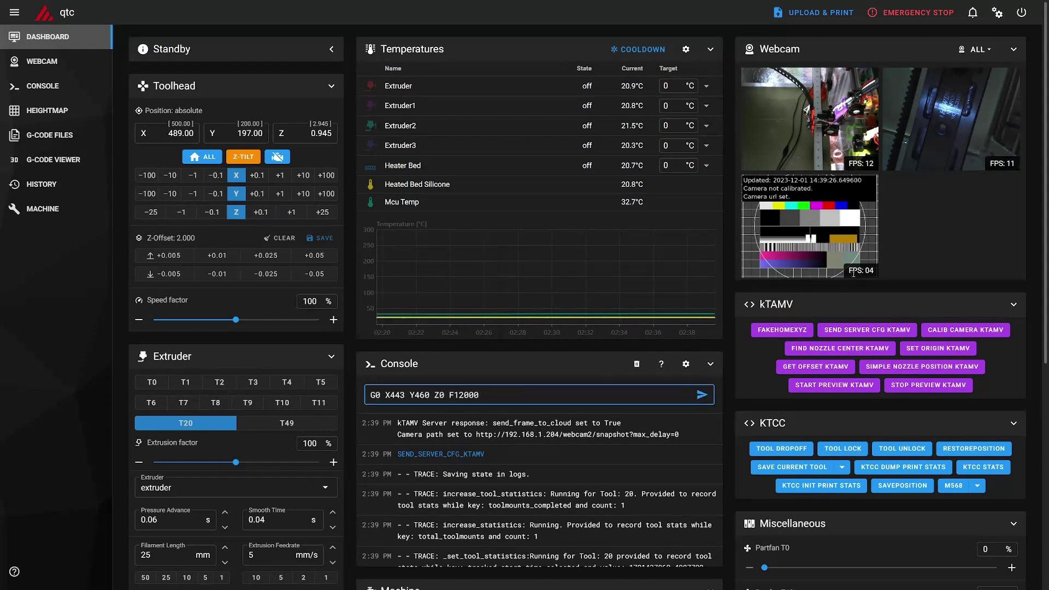
pyautogui.press('Return')
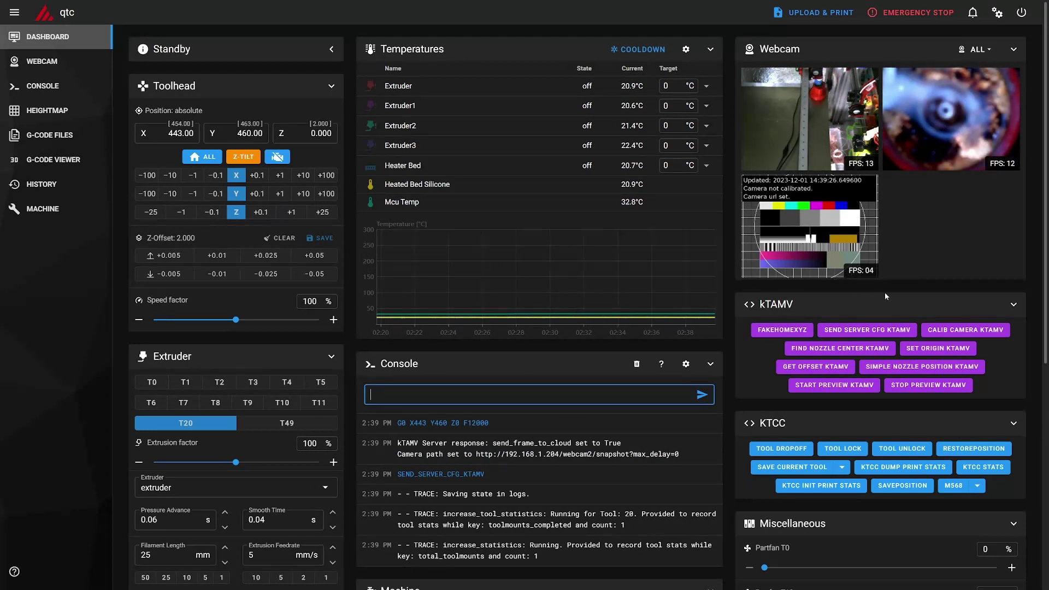
# Calibrate the kTAMV camera with T20 and set the automatically found nozzle center as the origin
pyautogui.click(969, 330)
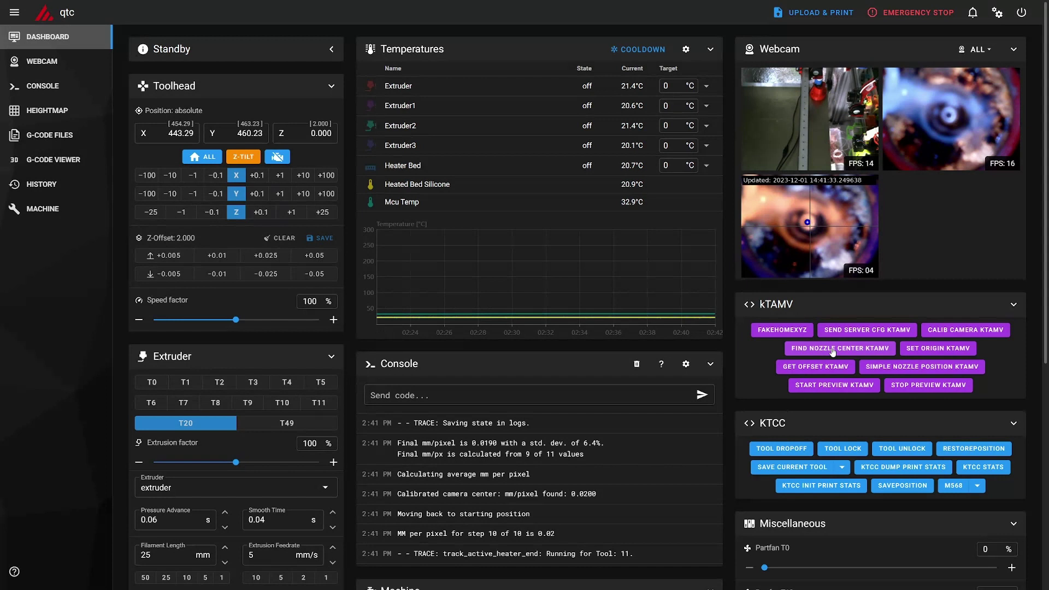
pyautogui.click(809, 350)
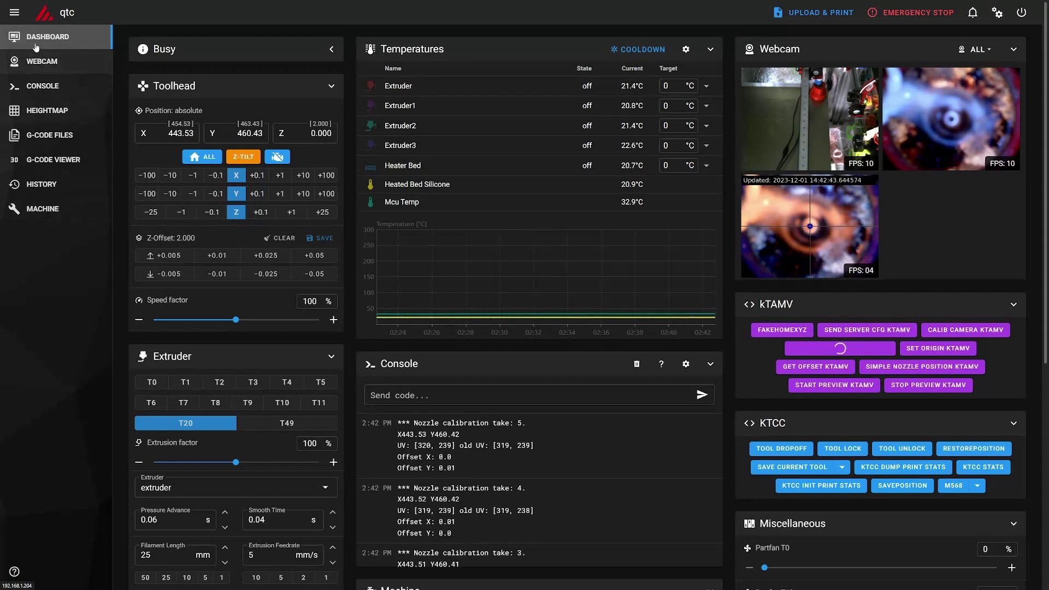
pyautogui.click(14, 12)
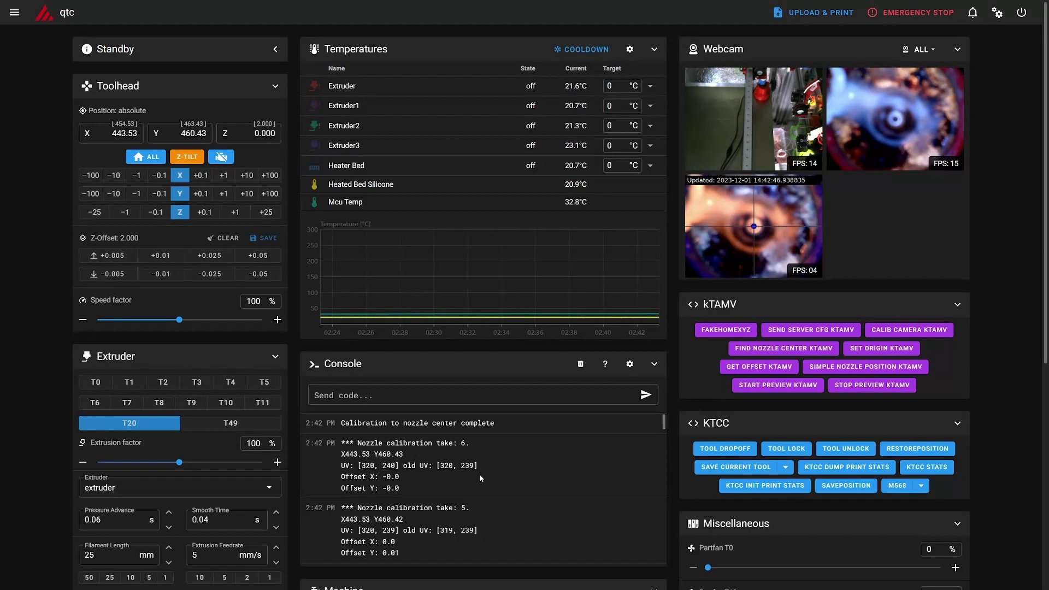
pyautogui.click(881, 351)
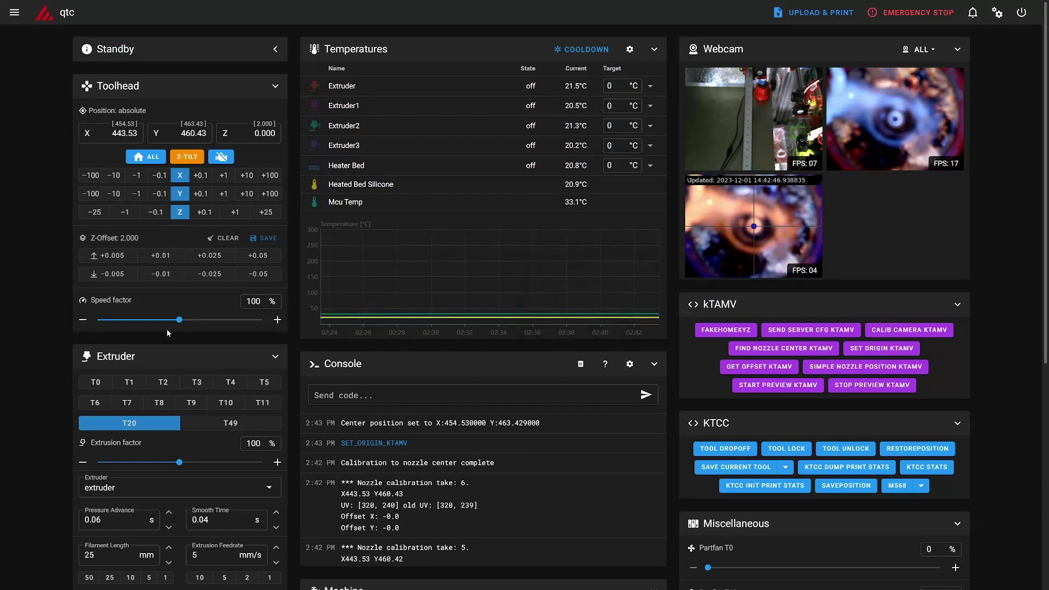
# Change to tool T49 and move it over the nozzle camera with G0 X443 Y460 Z0 F12000
pyautogui.click(221, 428)
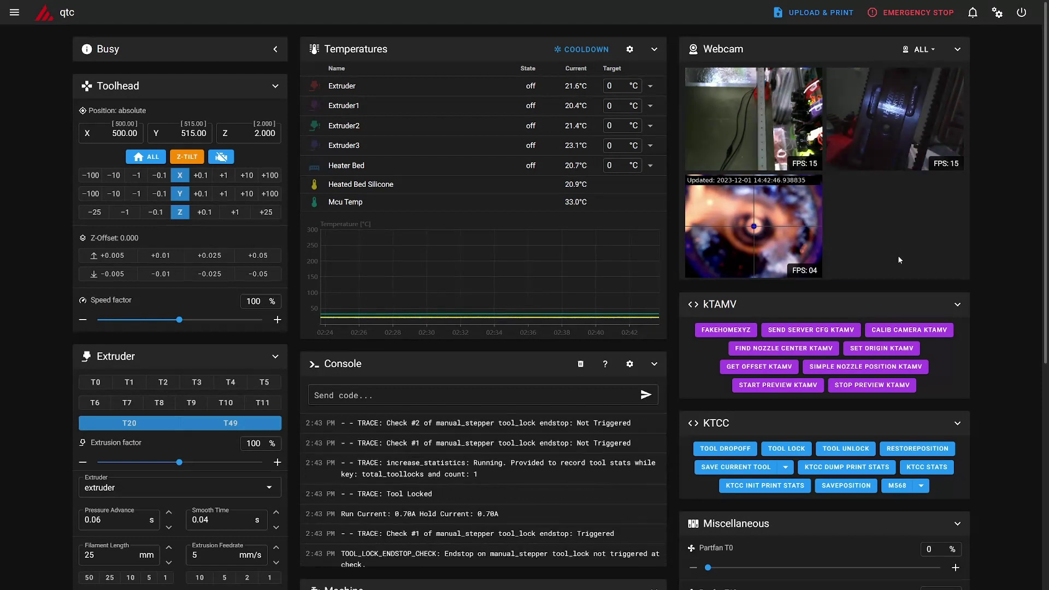
pyautogui.click(524, 399)
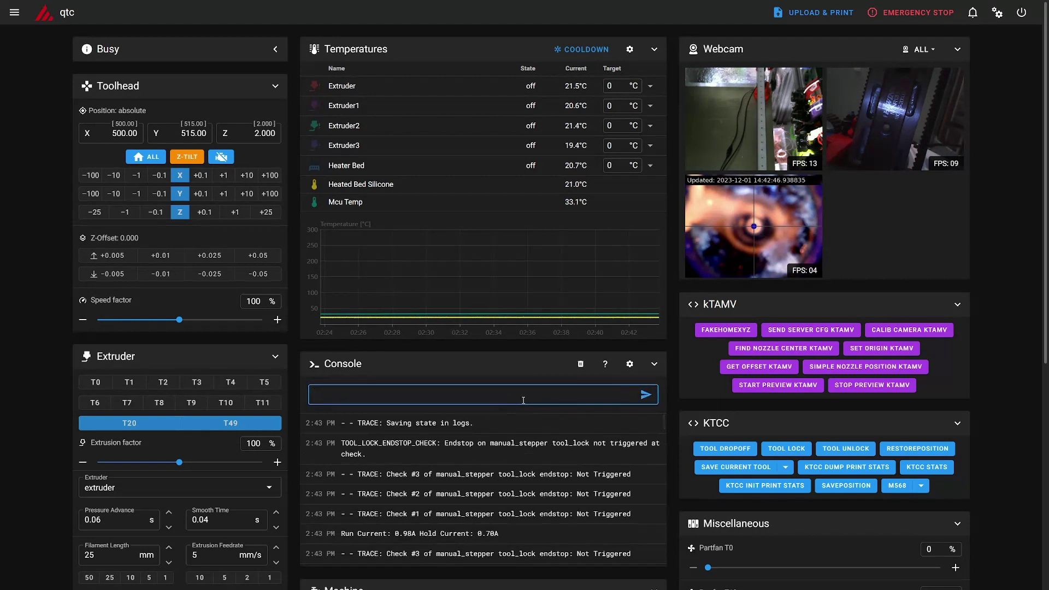
pyautogui.press('Up')
pyautogui.press('Return')
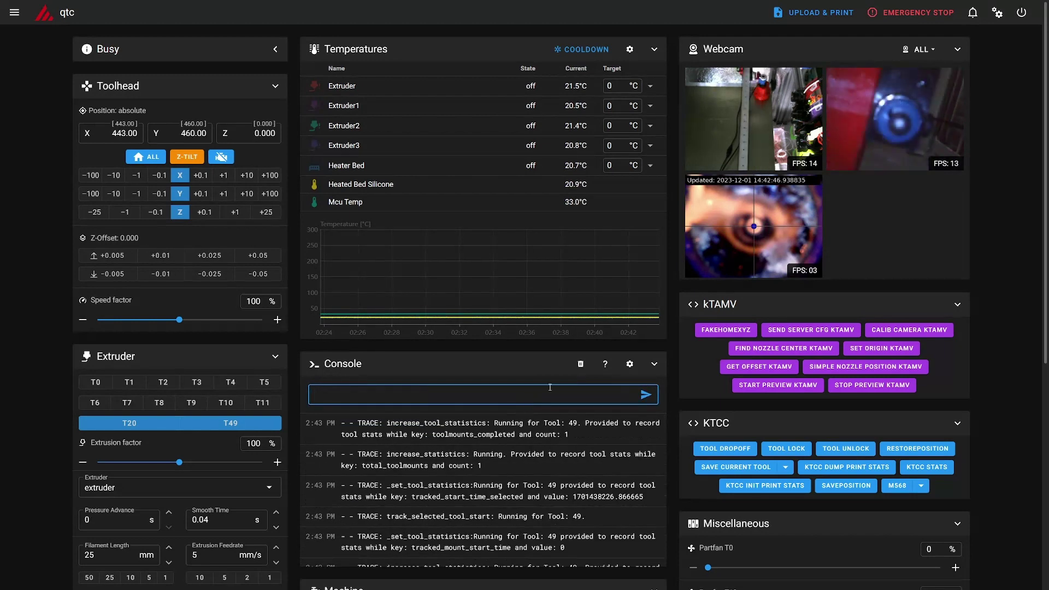
# Start the kTAMV preview, jog T49 to X442.60 Y459.80 to center it on the crosshair, and set that position as the origin
pyautogui.click(764, 386)
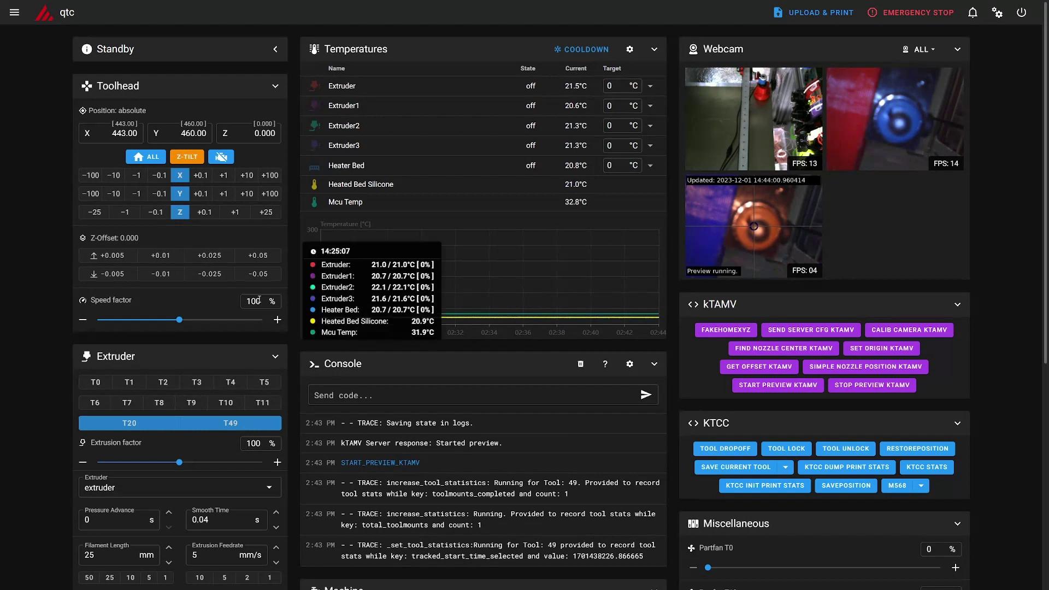
pyautogui.click(137, 177)
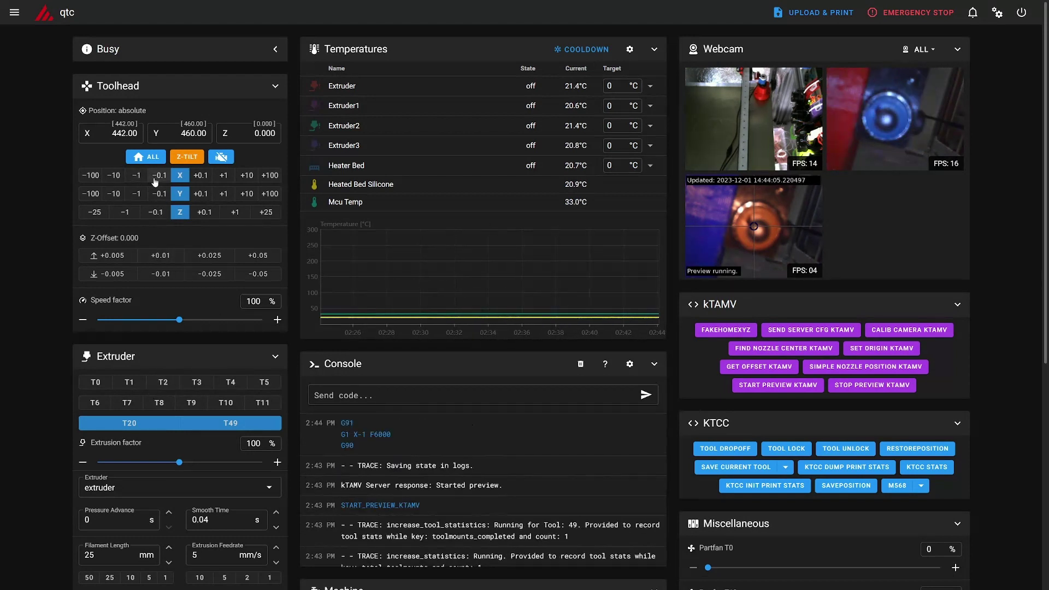
pyautogui.click(168, 194)
pyautogui.click(169, 194)
pyautogui.click(878, 350)
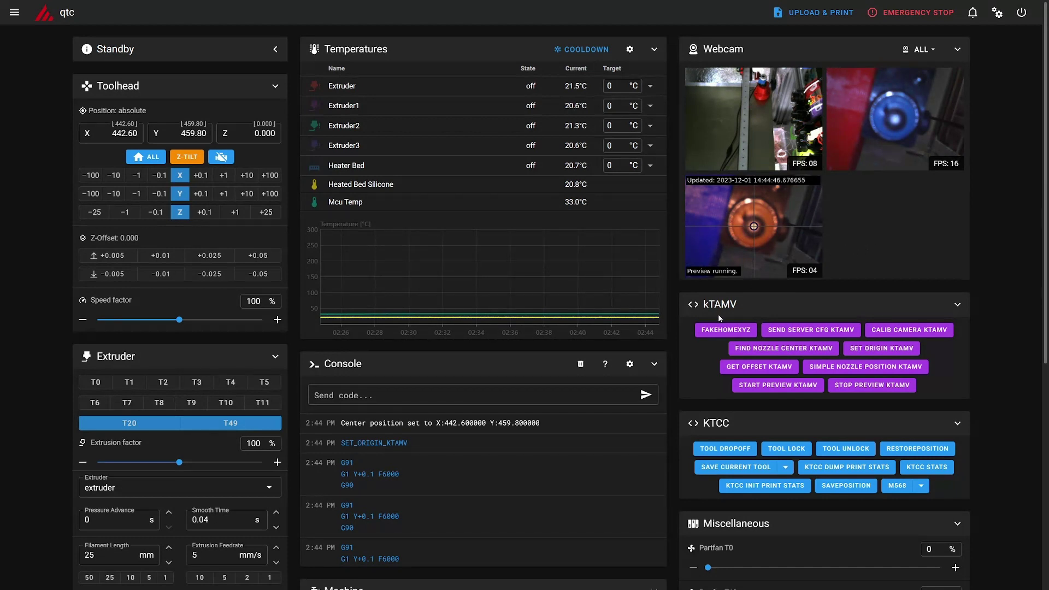
# Change to tool T20 and move it over the nozzle camera with G0 X443 Y460 Z0 F12000
pyautogui.click(138, 425)
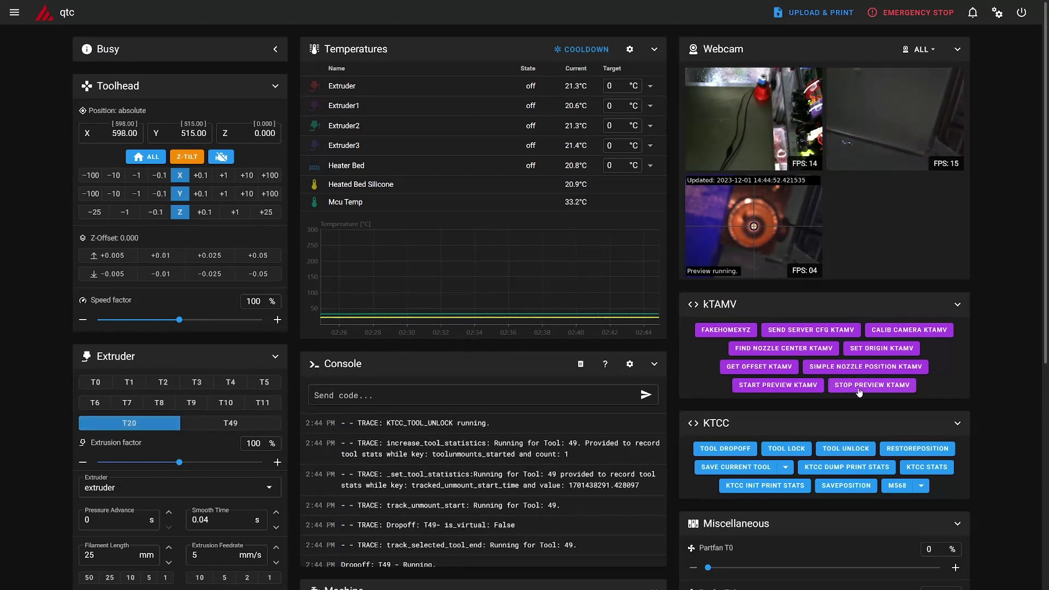
pyautogui.click(496, 389)
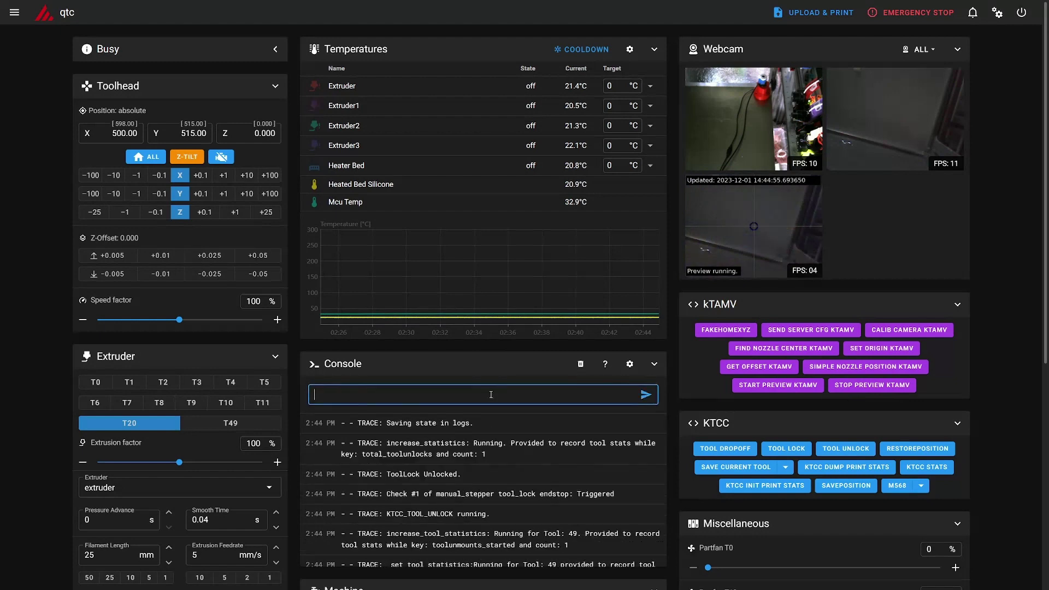
pyautogui.press('Up')
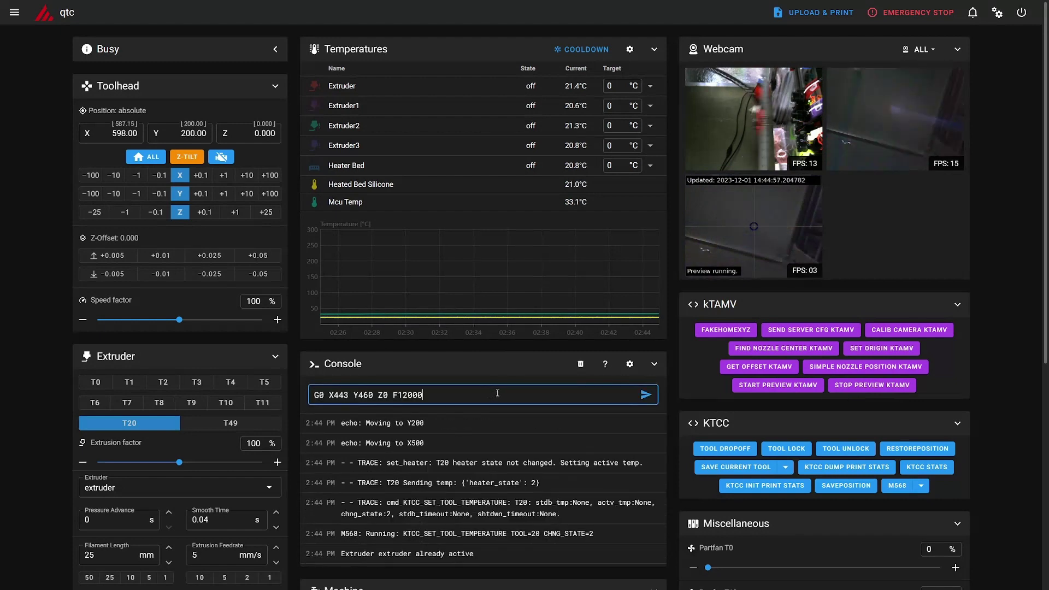
pyautogui.press('Return')
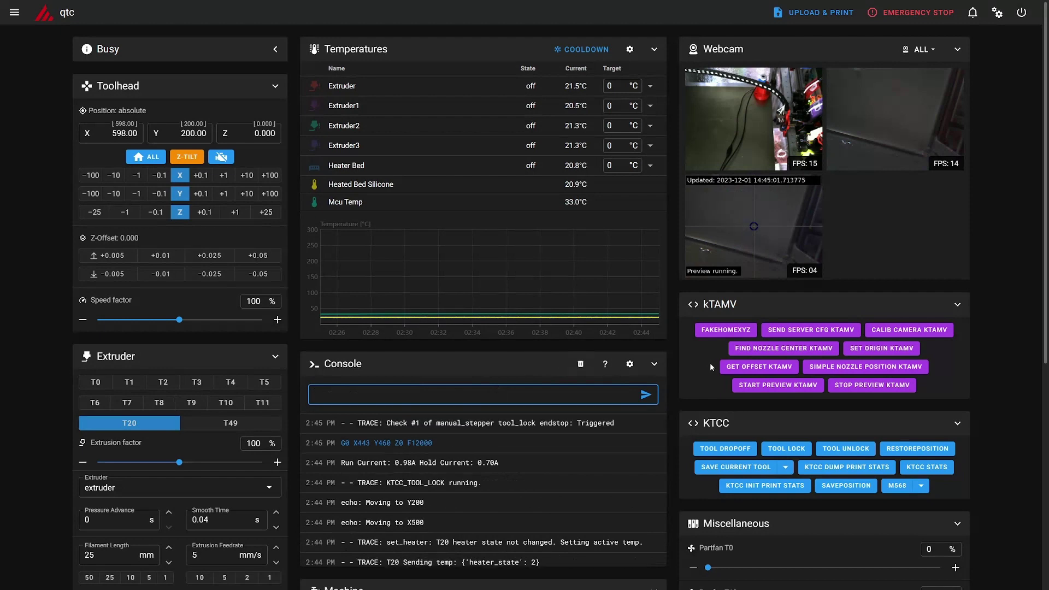
# Find T20's nozzle center with kTAMV and get its offset from the origin
pyautogui.click(761, 352)
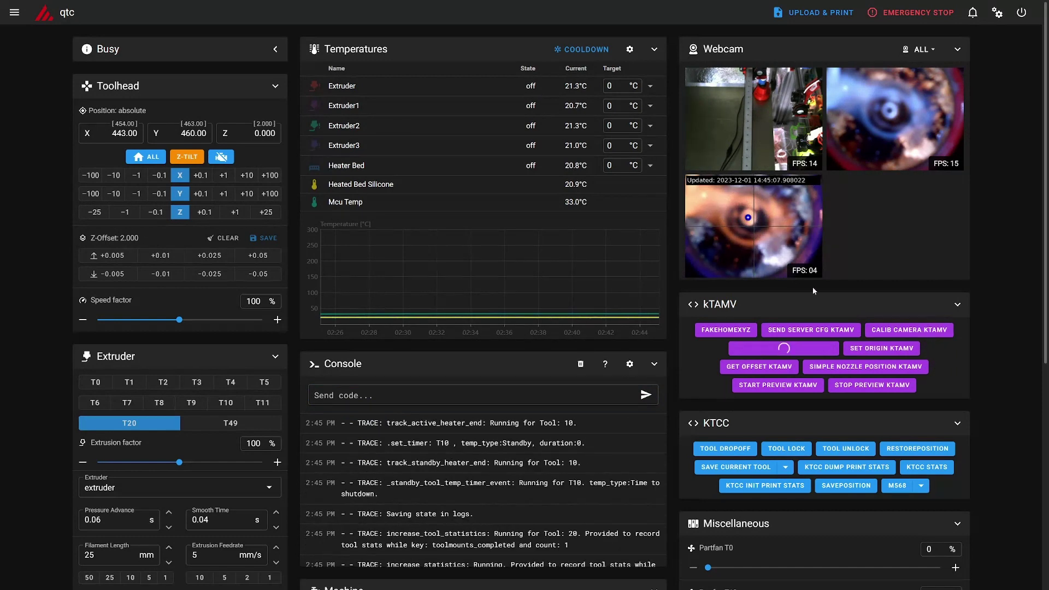
pyautogui.click(14, 12)
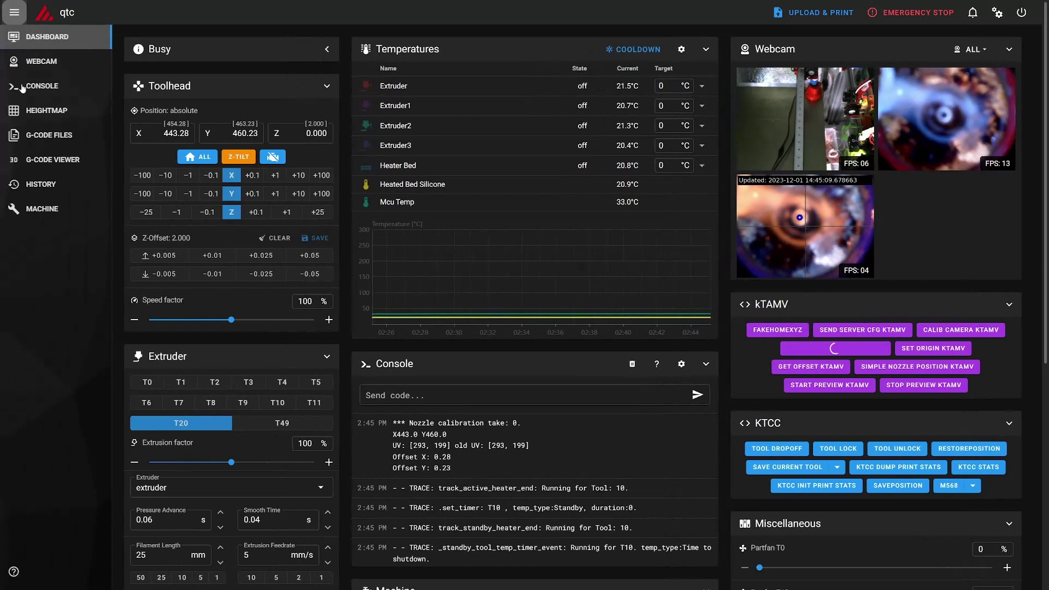
pyautogui.click(44, 208)
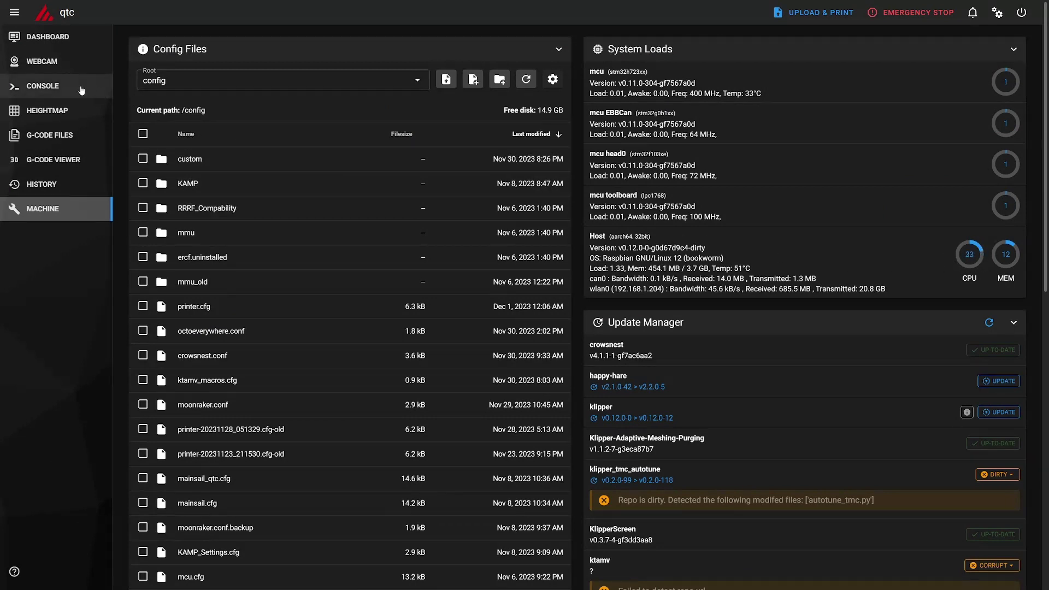
pyautogui.click(14, 37)
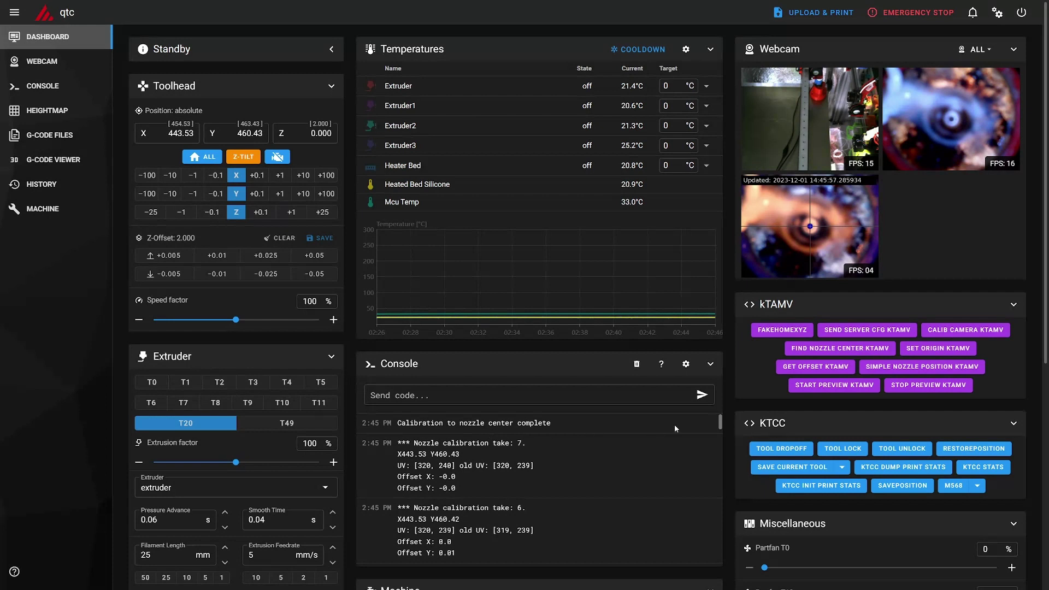
pyautogui.click(812, 367)
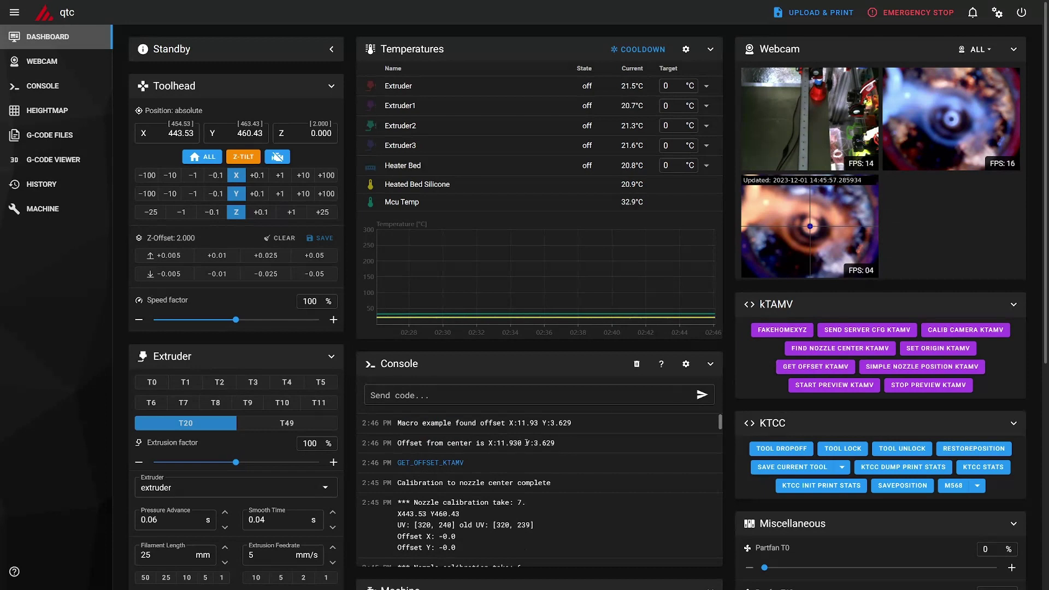
# Search the printer variables for "ktamv" and review the listed kTAMV settings and last calculated offset in the console
pyautogui.scroll(-6, 656, 447)
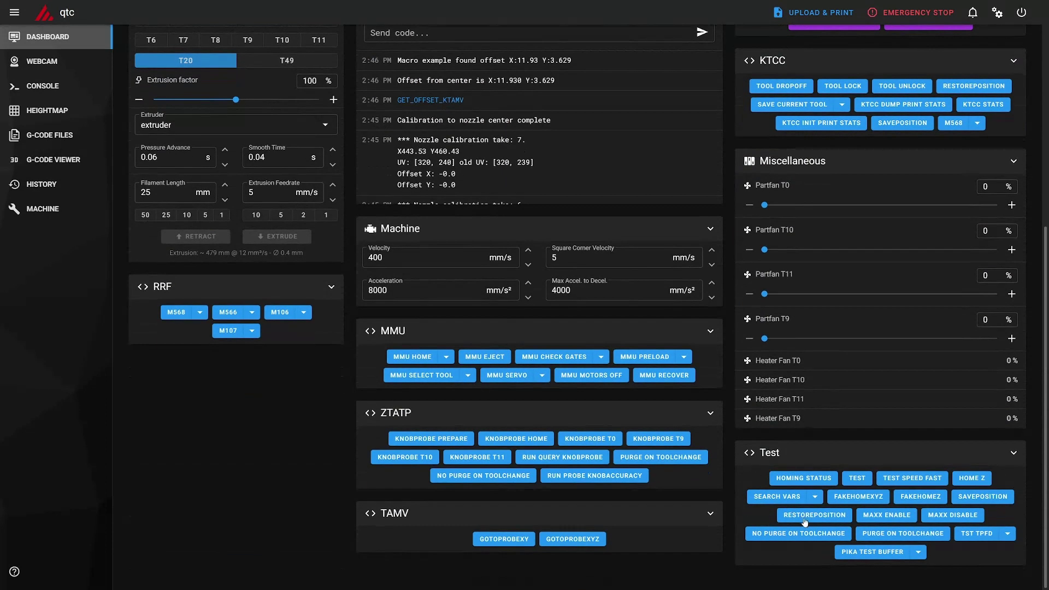
pyautogui.click(815, 496)
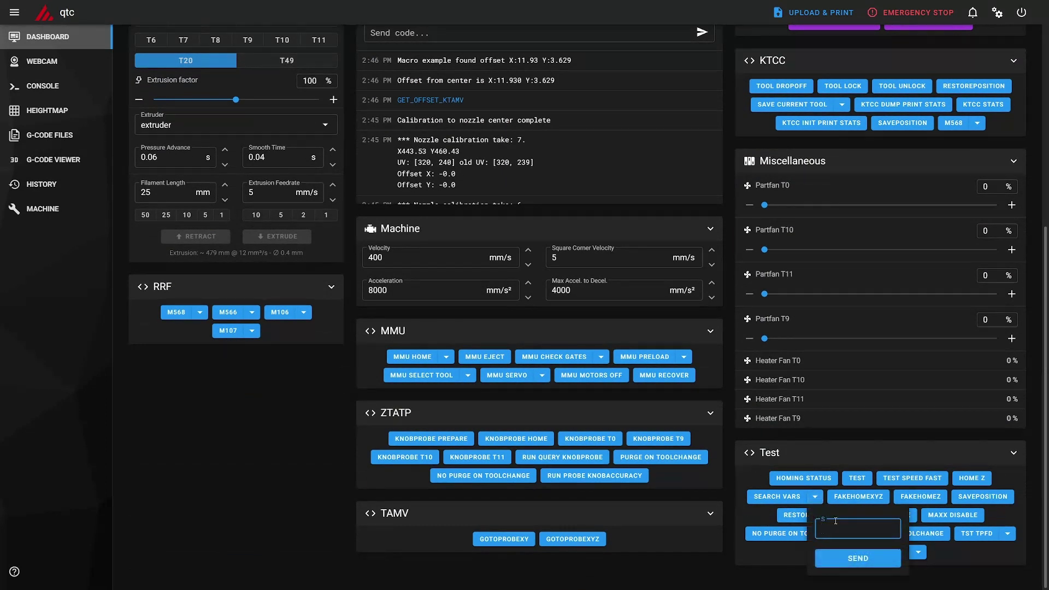
pyautogui.write('ktamv')
pyautogui.press('Return')
pyautogui.scroll(6, 713, 205)
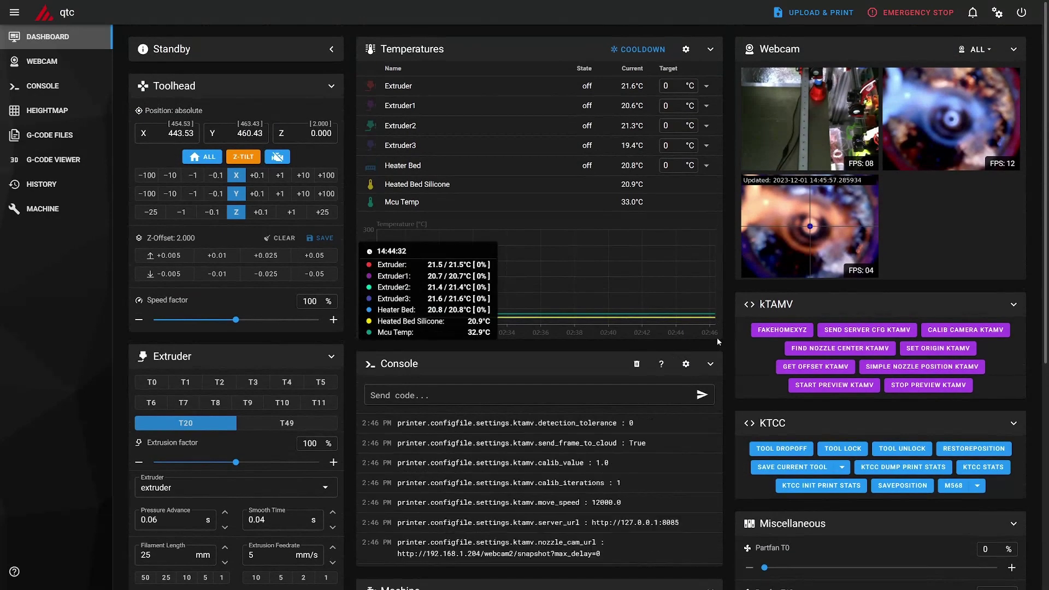
pyautogui.scroll(-3, 718, 342)
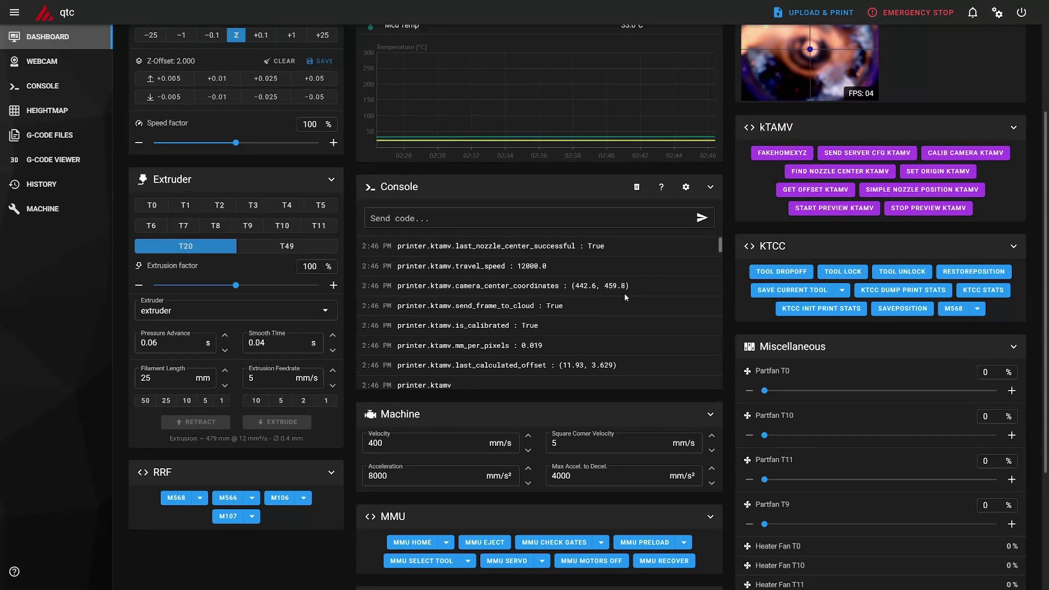
# Switch to the kTAMV GitHub repository window
pyautogui.hotkey('alt', 'Tab')
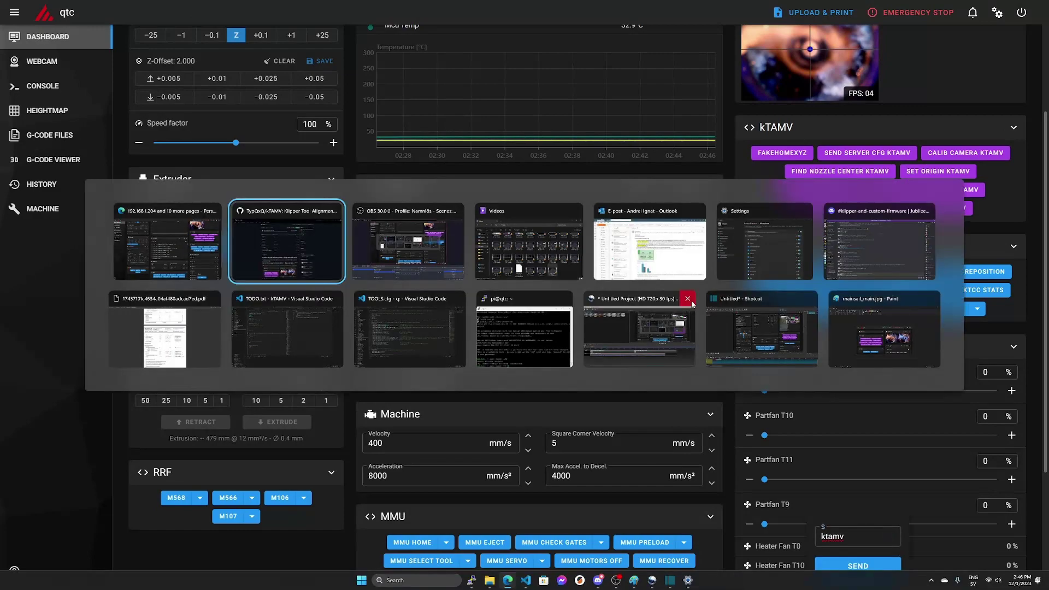